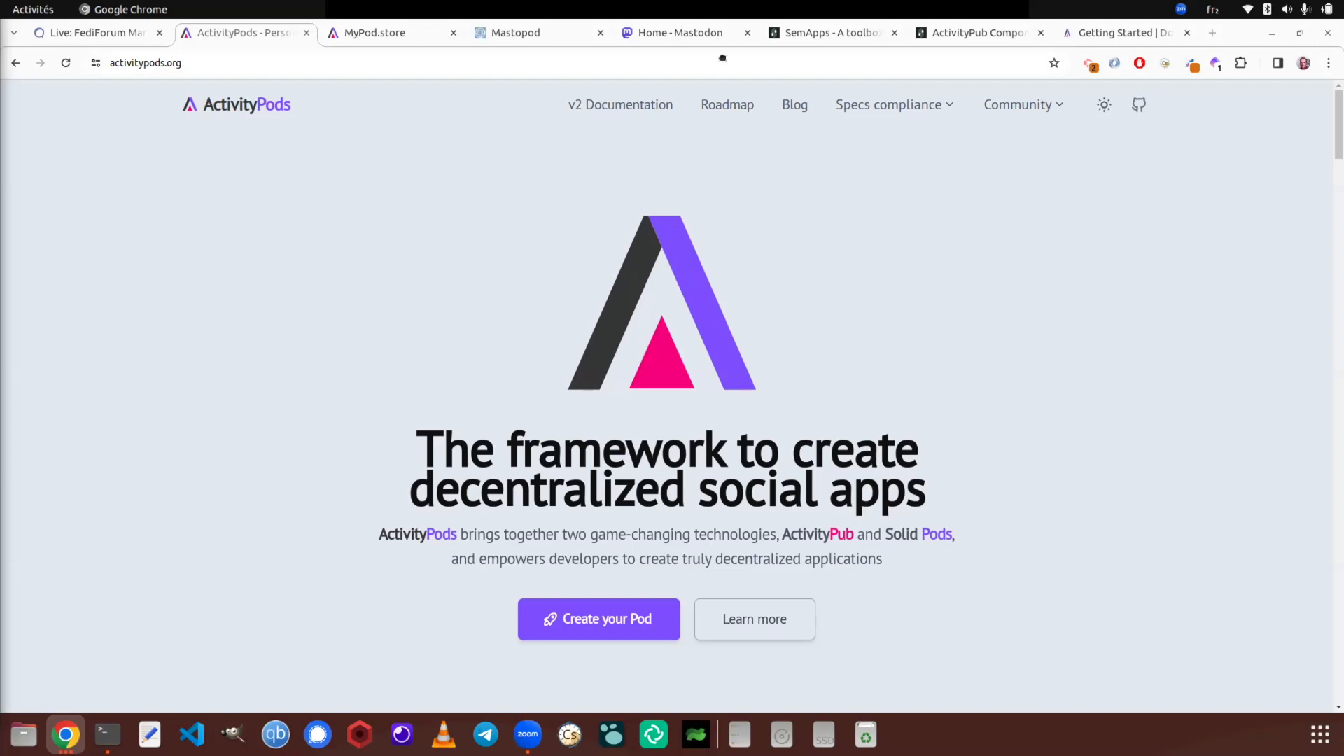
Look through the MyPod.store account: the first contact's profile, the settings, the own profile form and the list of applications
left_click(345, 30)
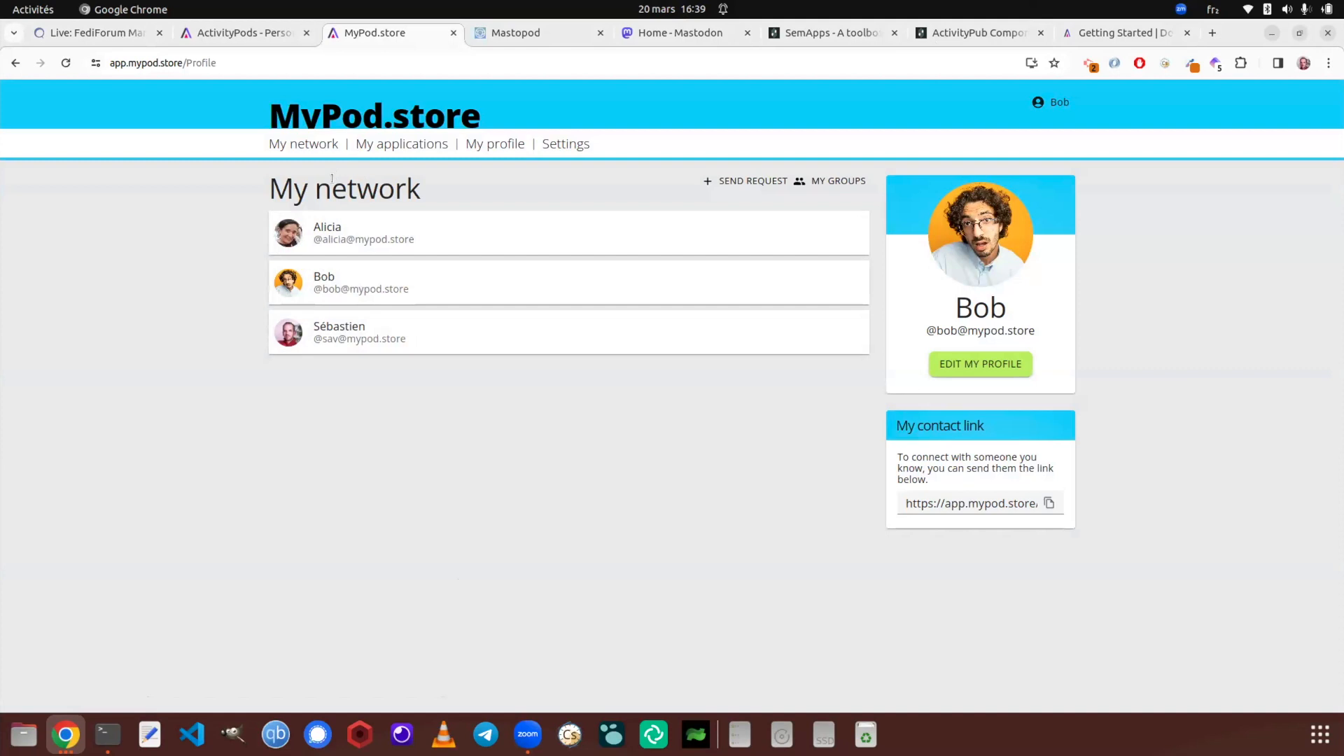
left_click(336, 231)
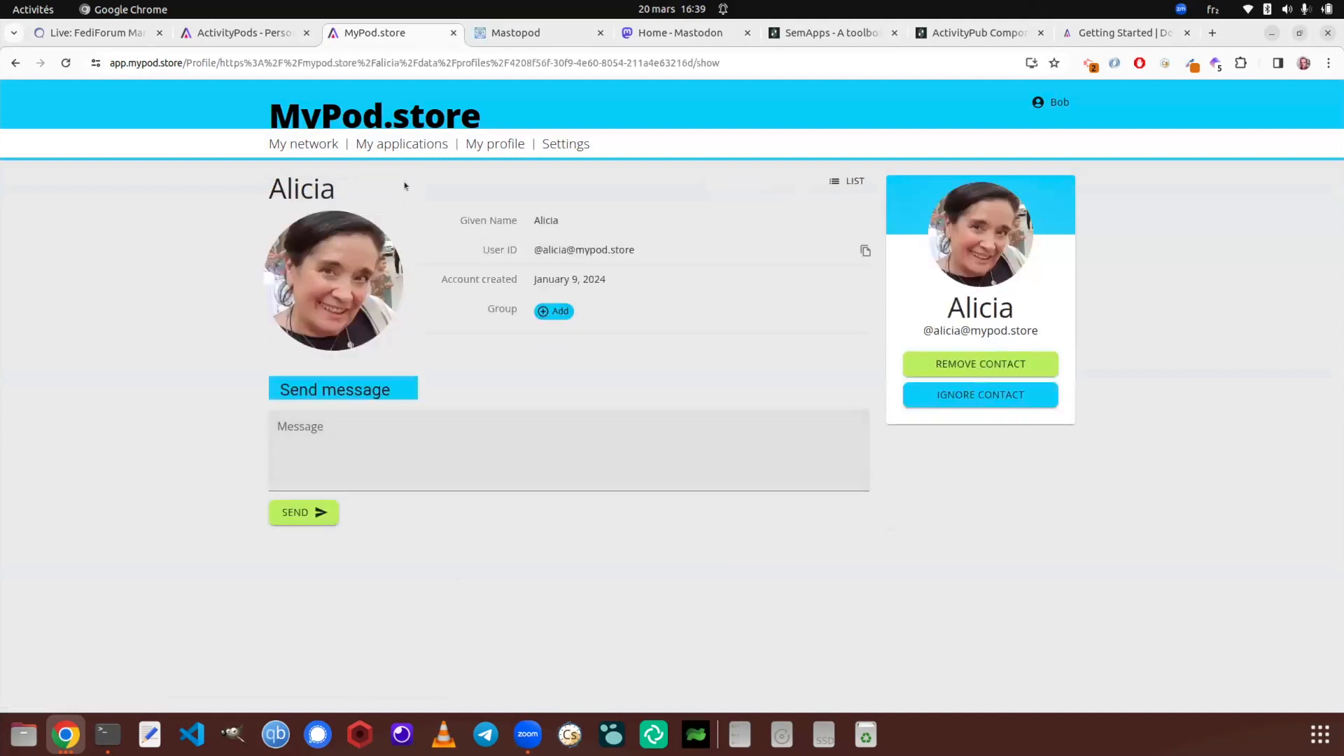
left_click(549, 144)
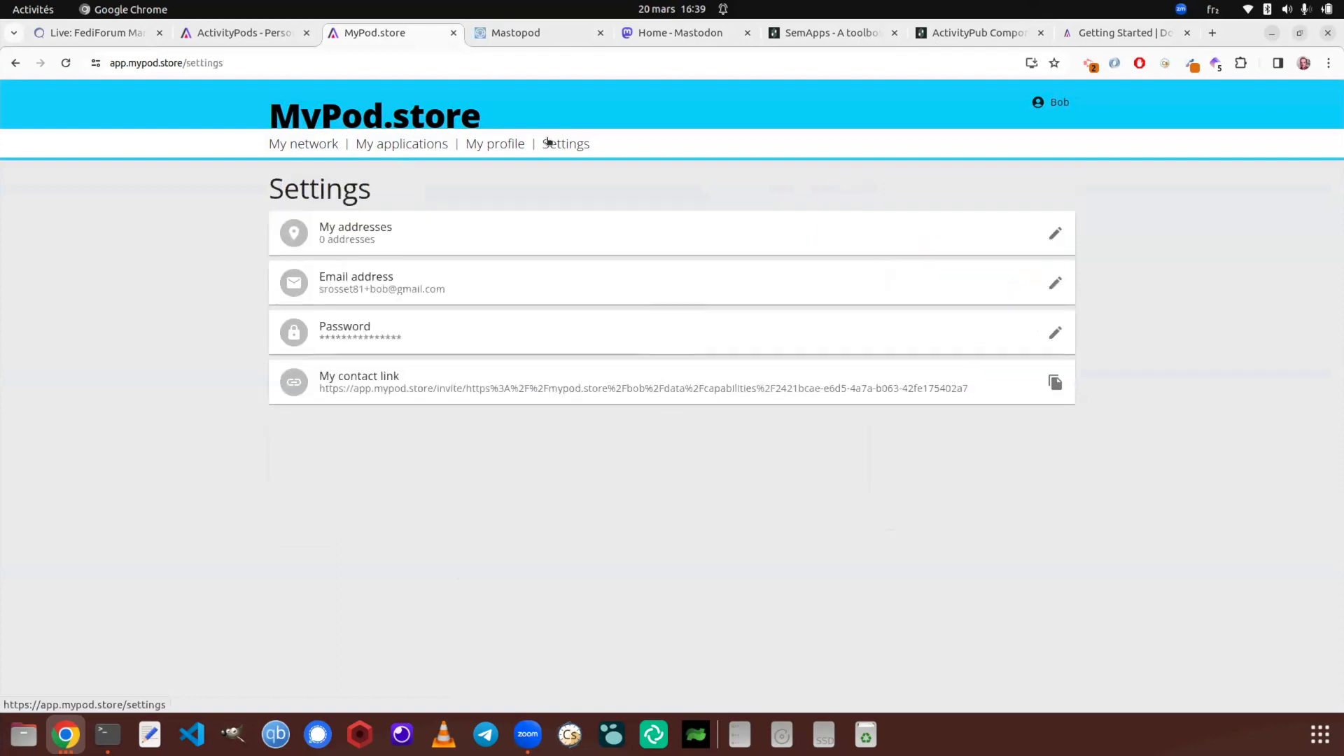
left_click(498, 150)
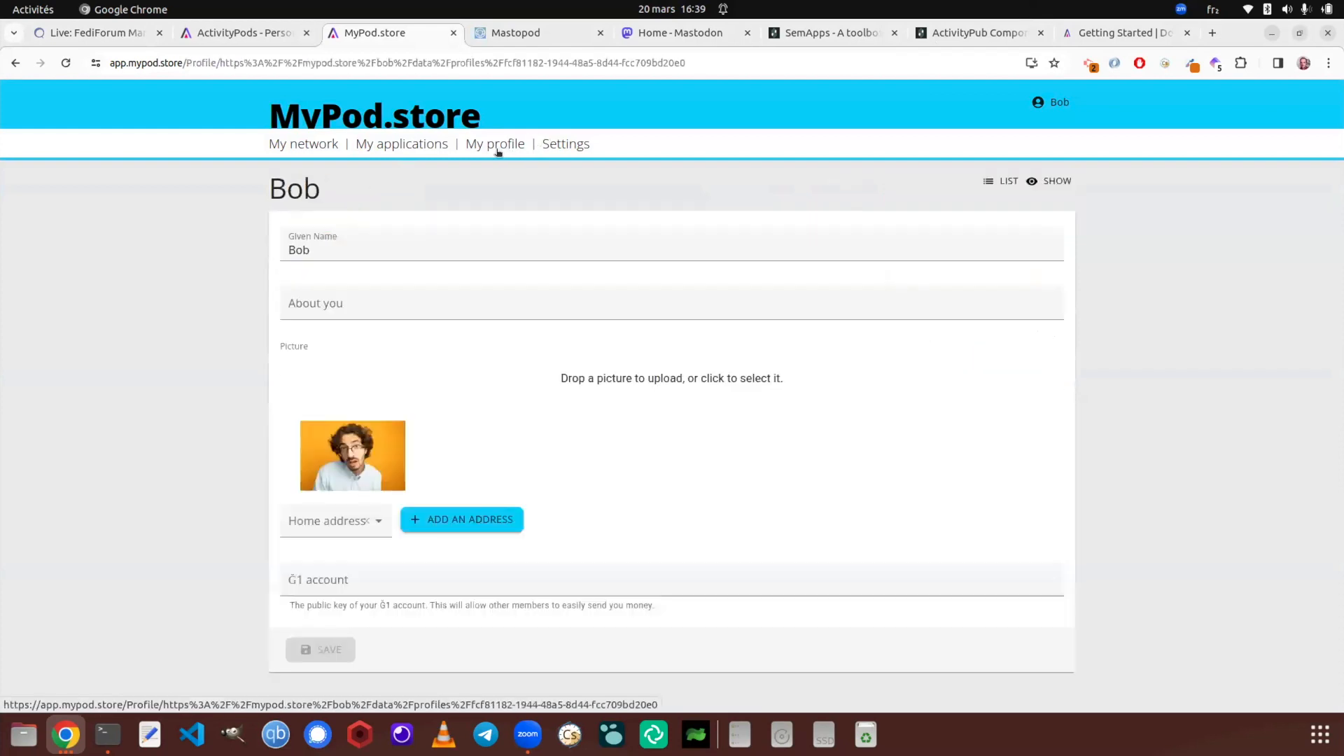
left_click(422, 146)
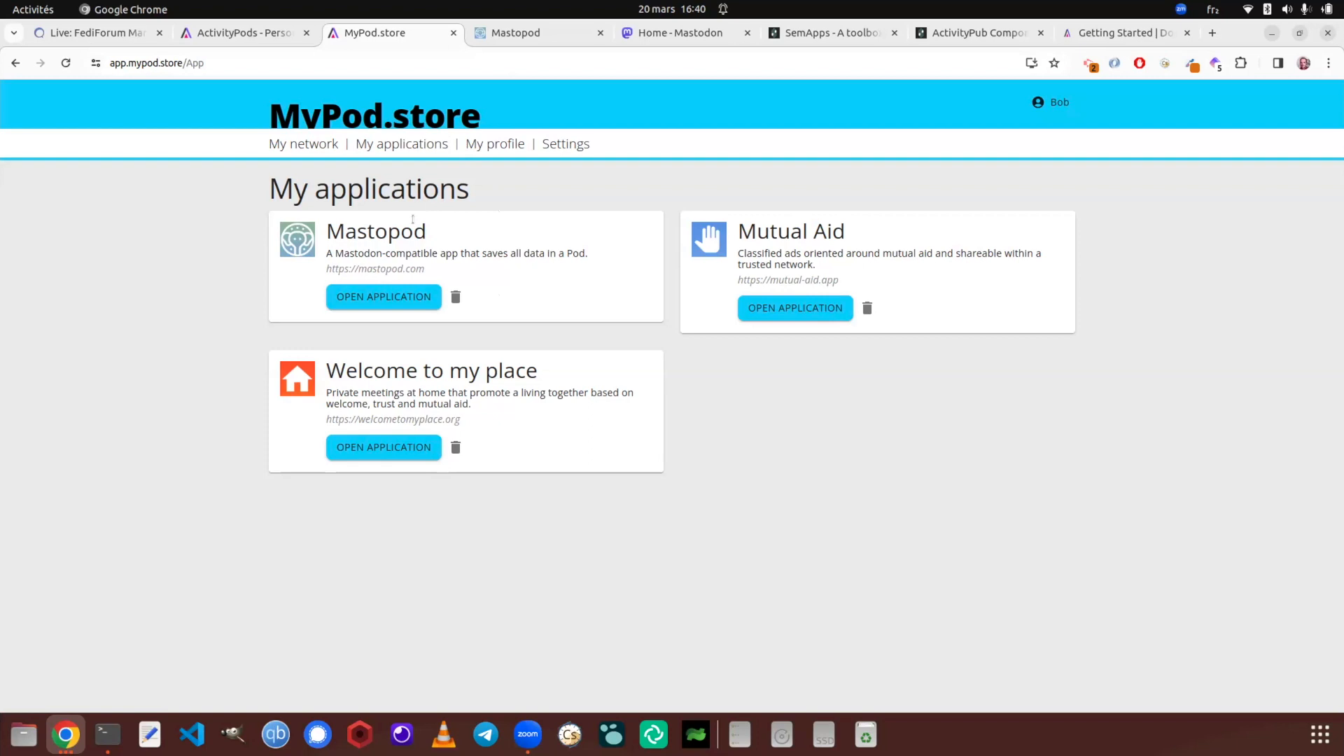
Open the Mastopod application from the Pod's applications and look through the inbox messages
left_click(371, 297)
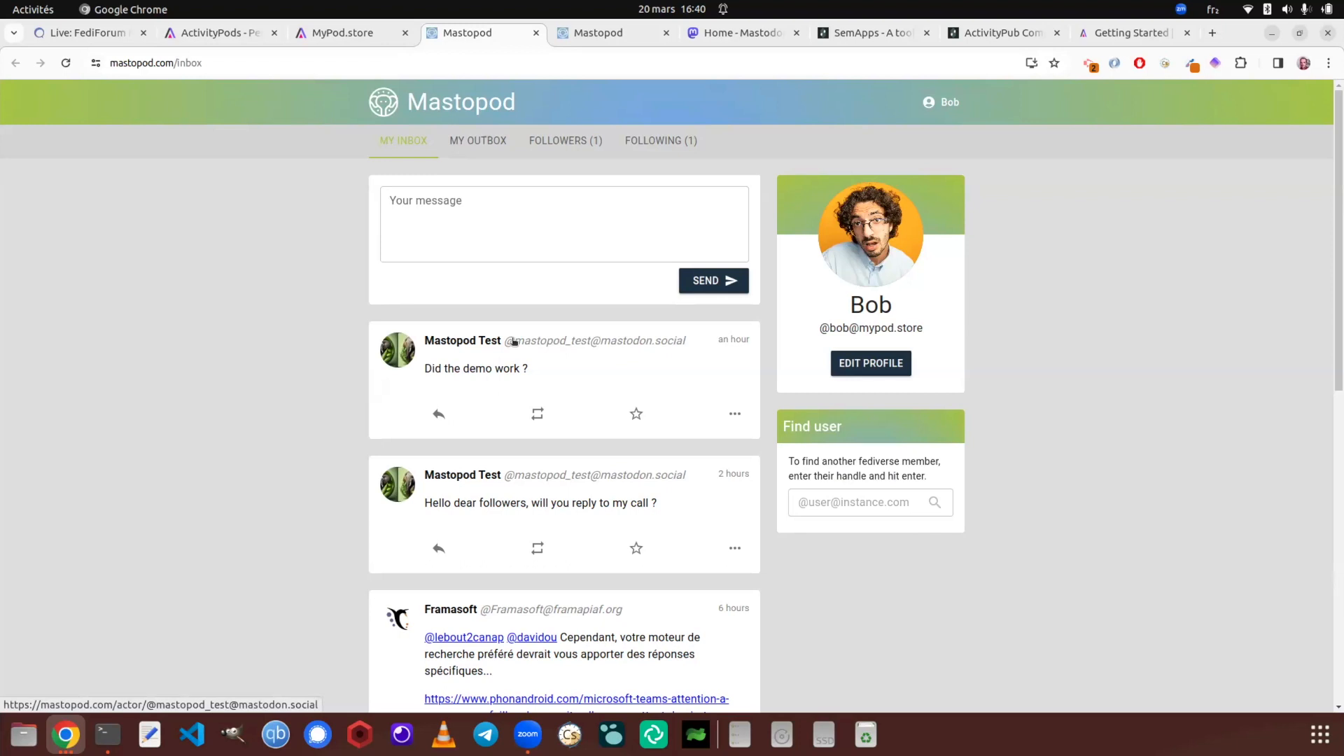
scroll(532, 276, "down", 2)
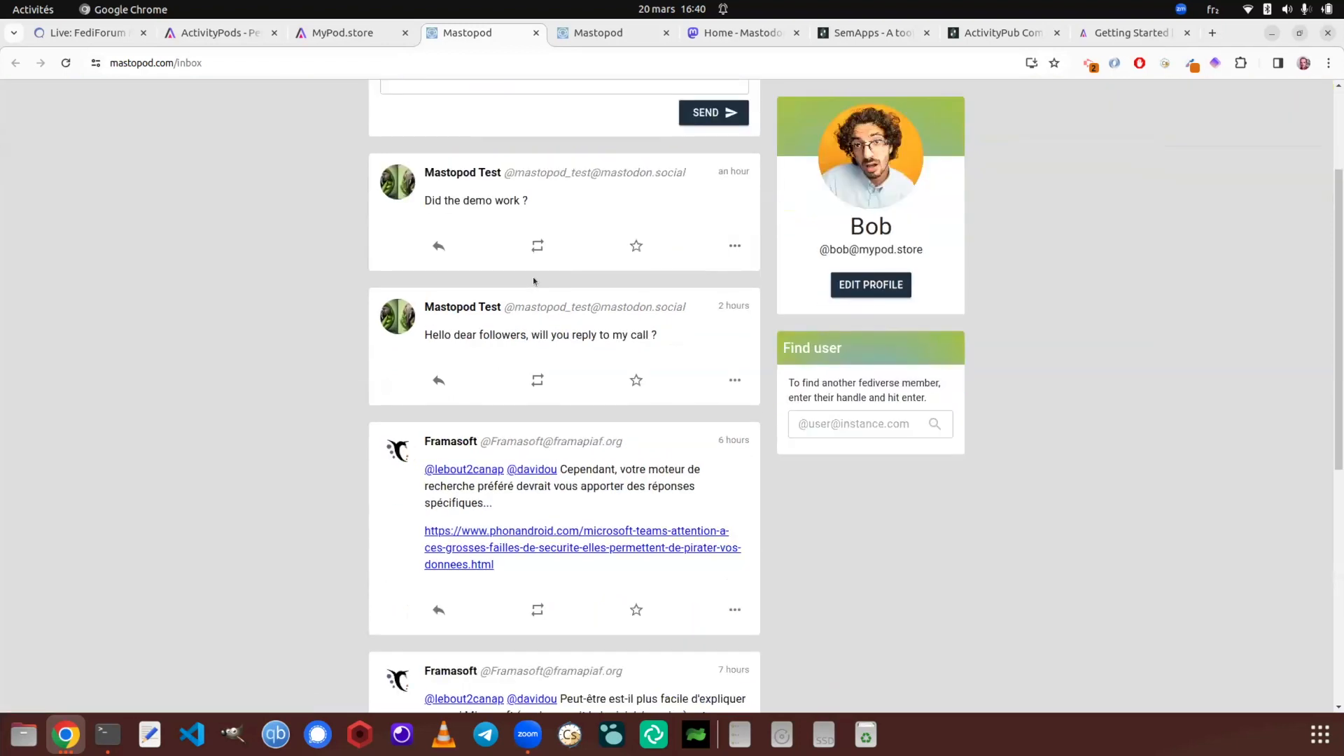
scroll(536, 279, "down", 6)
scroll(539, 279, "up", 8)
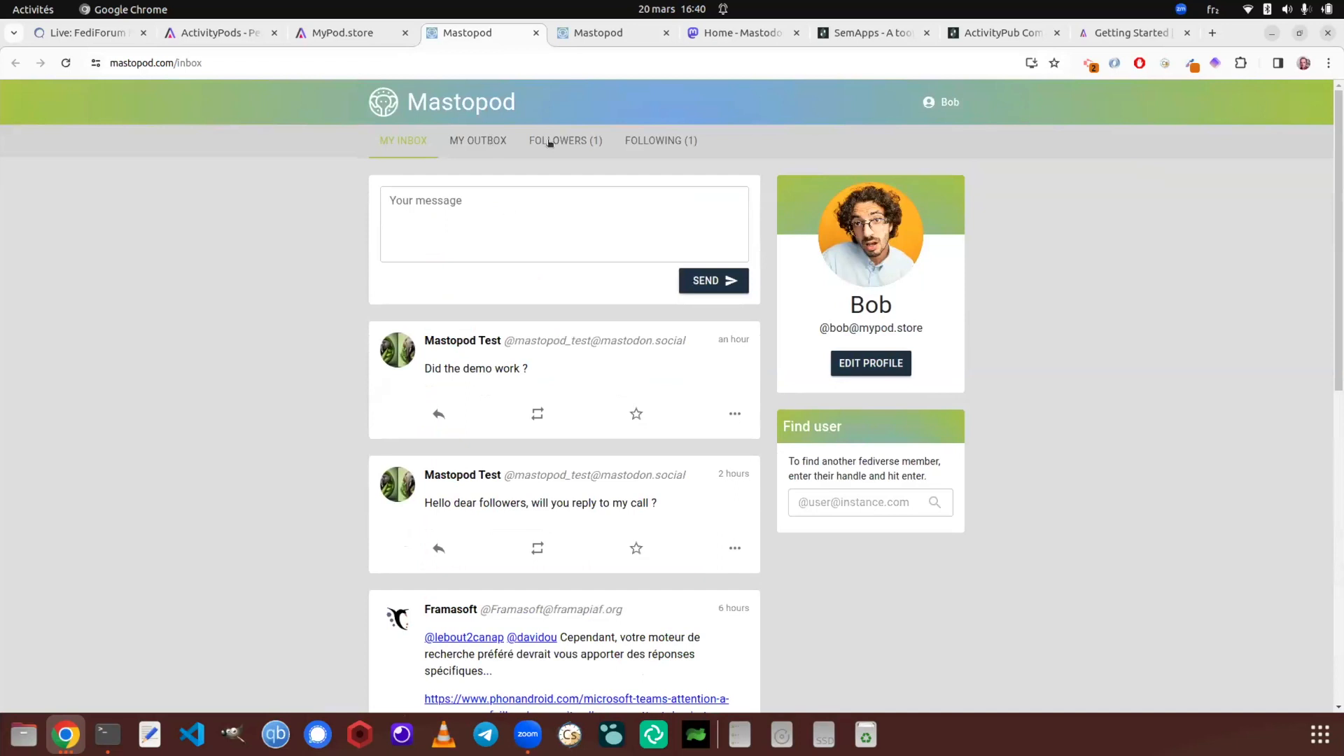
scroll(400, 293, "down", 5)
left_click(401, 292)
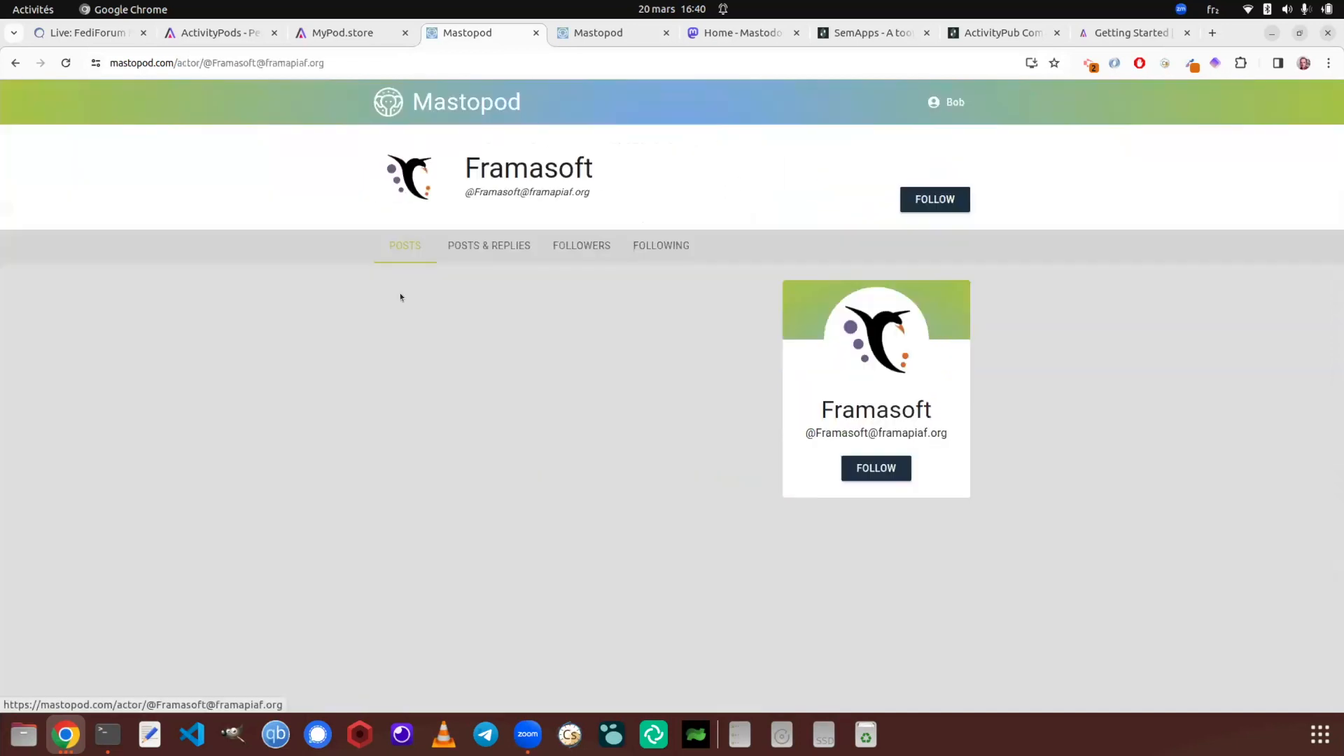
scroll(453, 308, "down", 6)
scroll(453, 308, "down", 20)
scroll(801, 338, "down", 20)
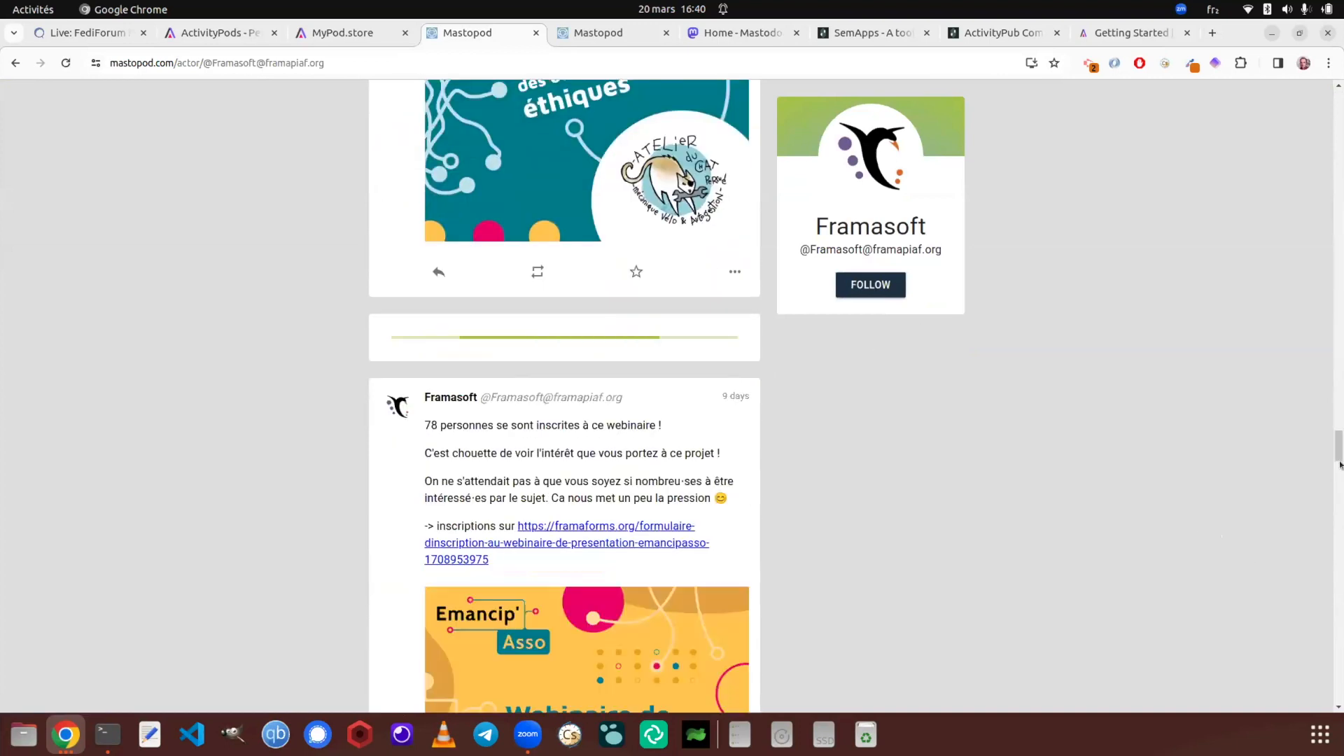
key("Home")
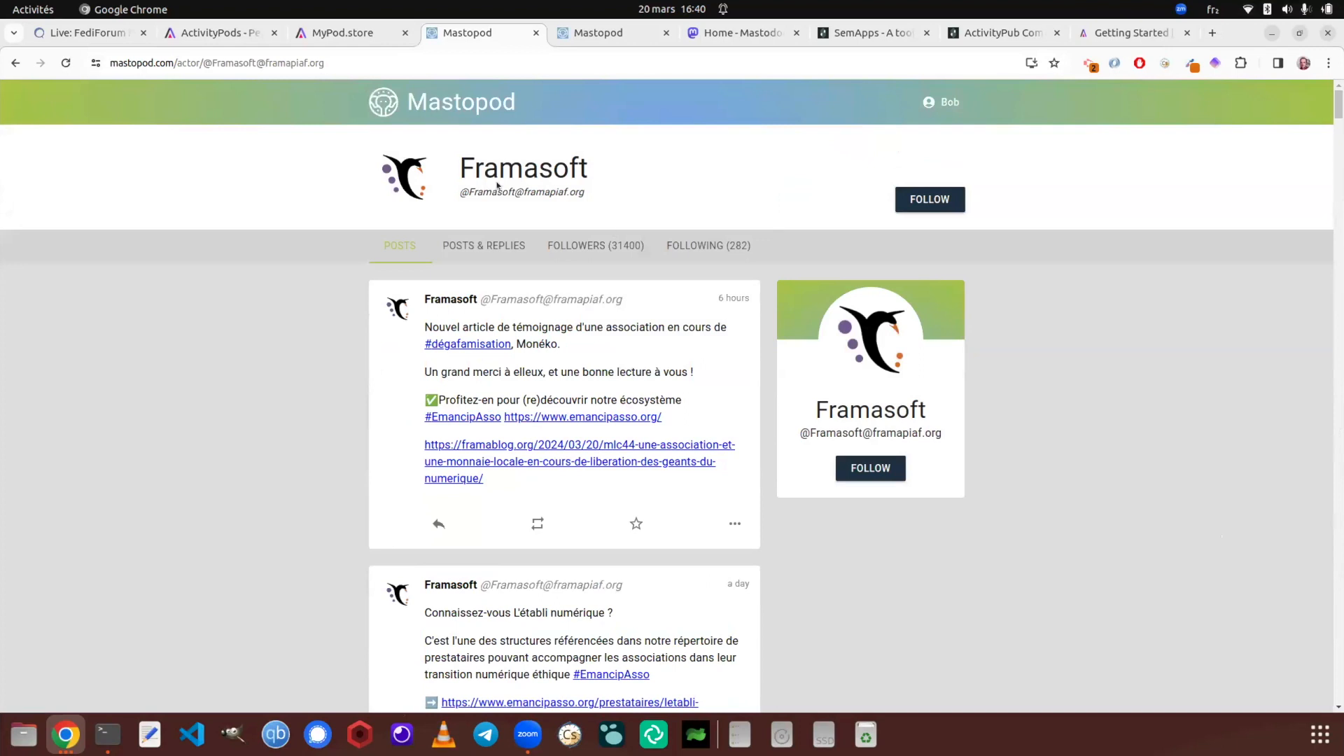
left_click(377, 114)
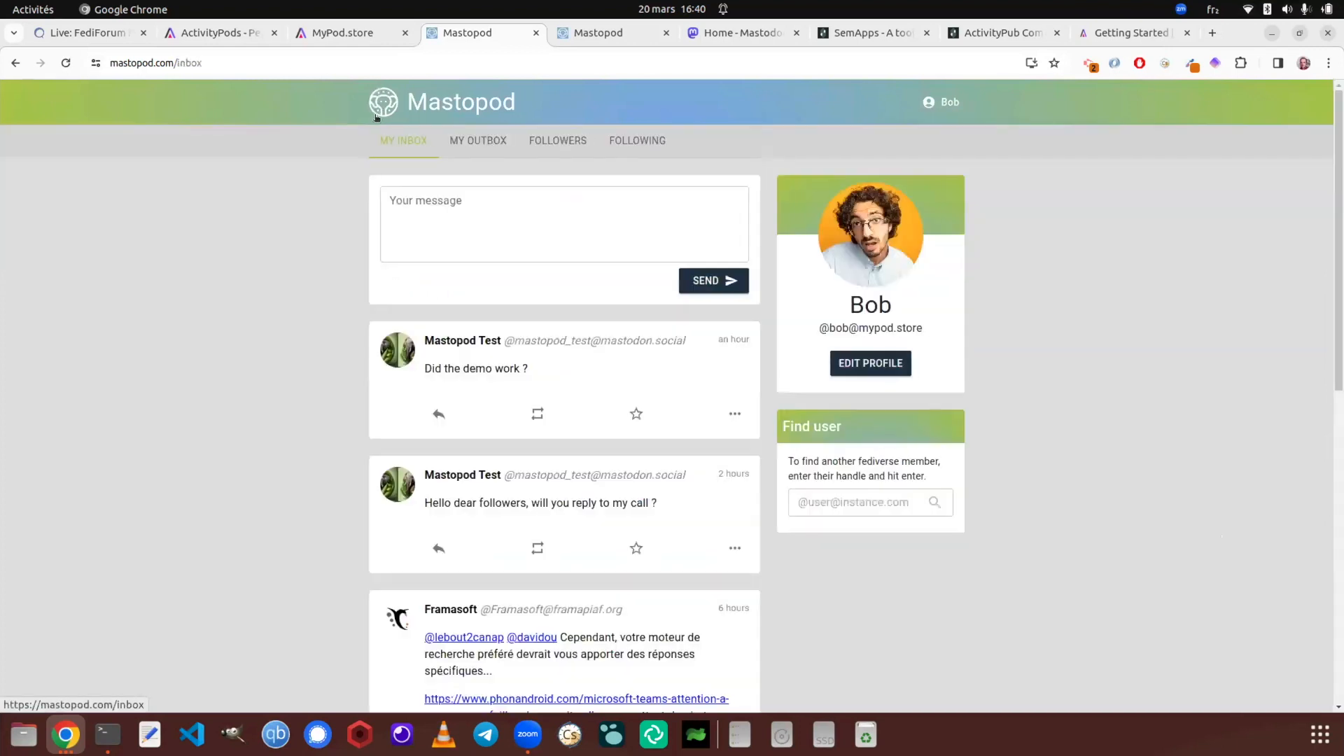
left_click(439, 410)
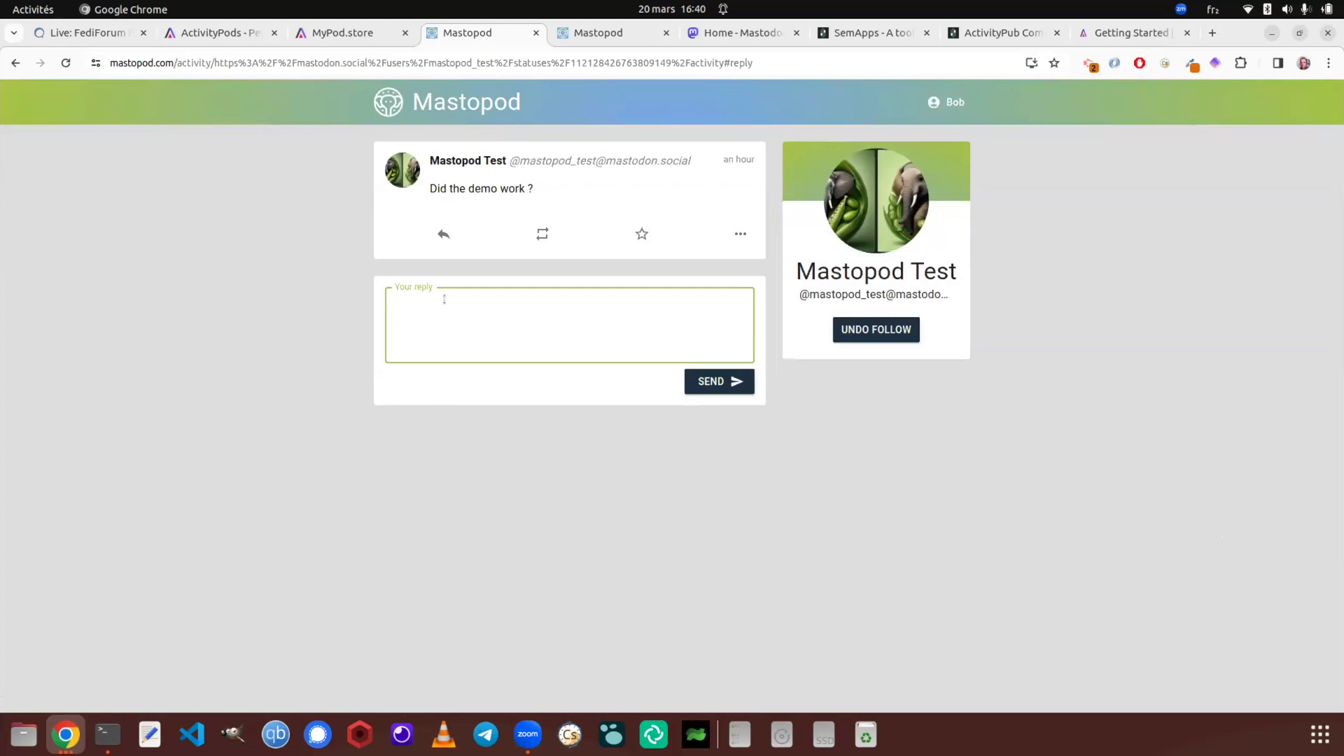
type("I htink")
key("BackSpace")
key("BackSpace")
key("BackSpace")
key("BackSpace")
key("BackSpace")
type("think so")
left_click(700, 387)
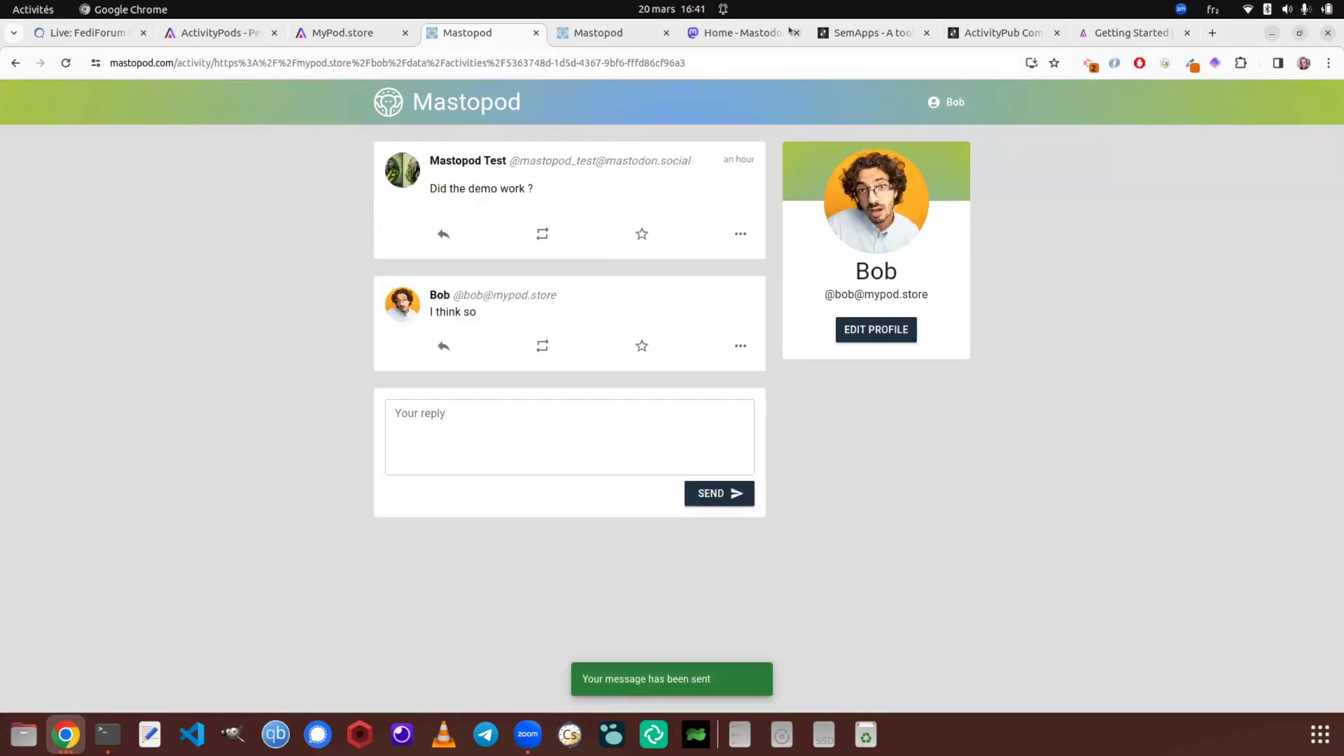
Check the Mastodon home feed for the sent reply, and return to the Mastopod inbox
left_click(742, 33)
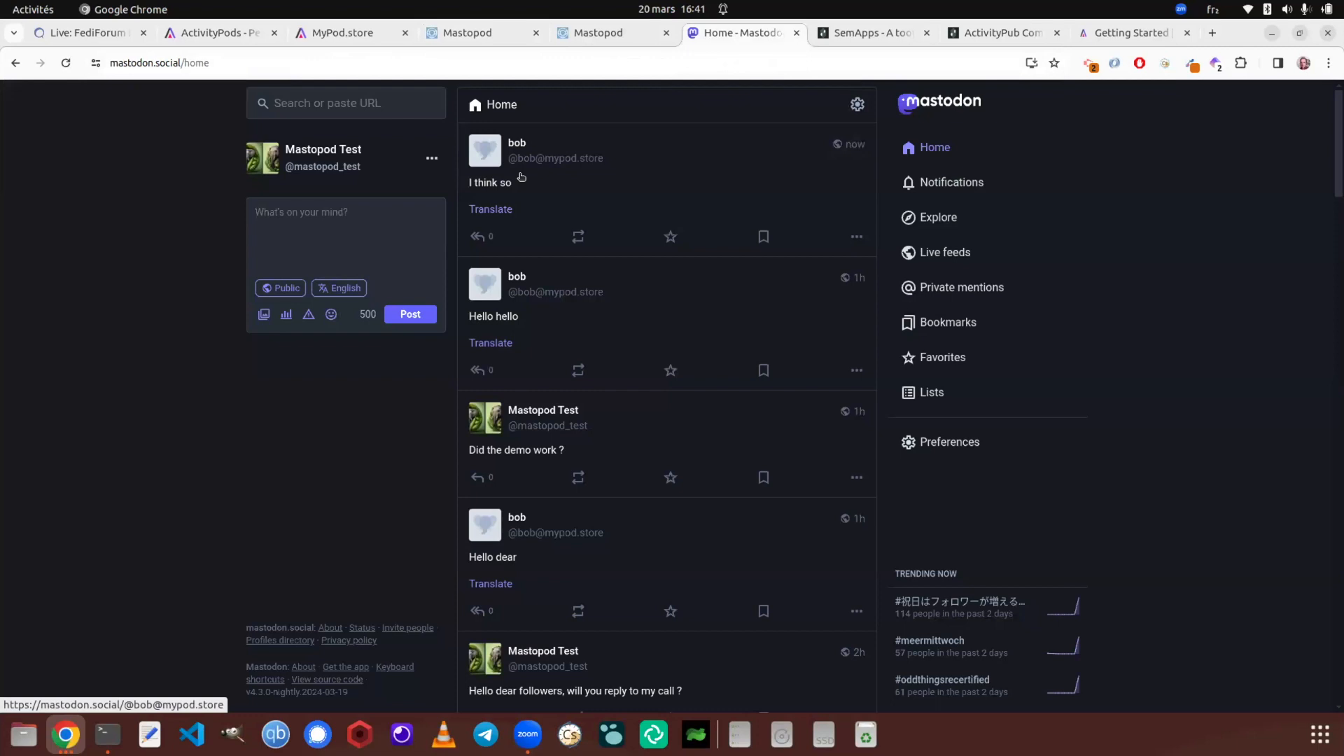
left_click(474, 33)
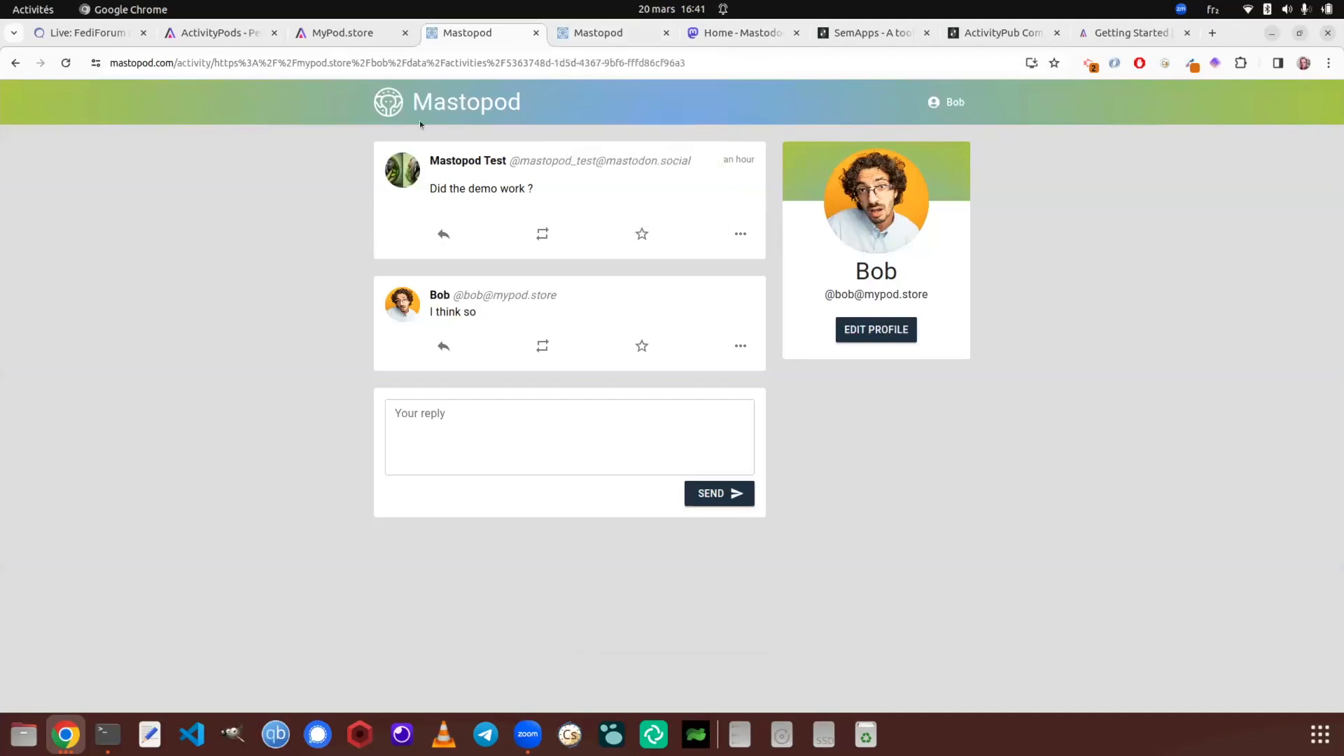
left_click(383, 114)
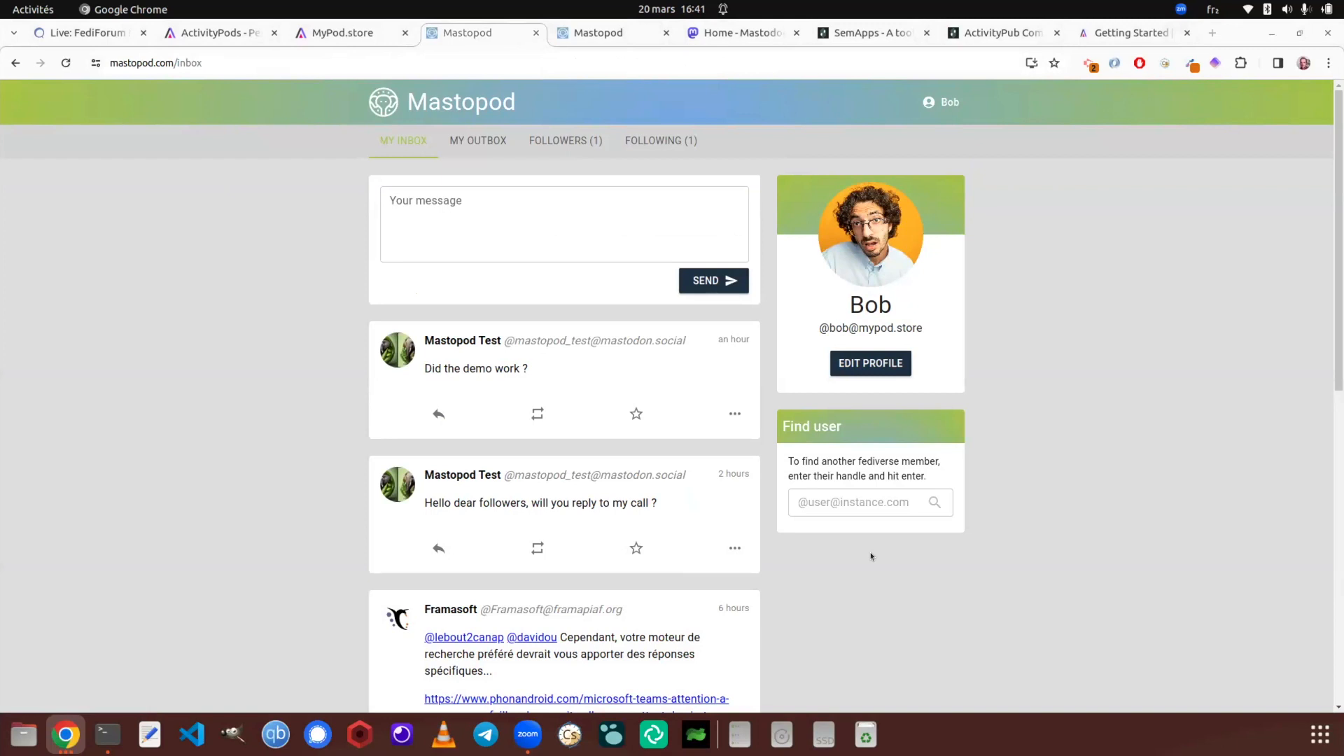
left_click(874, 501)
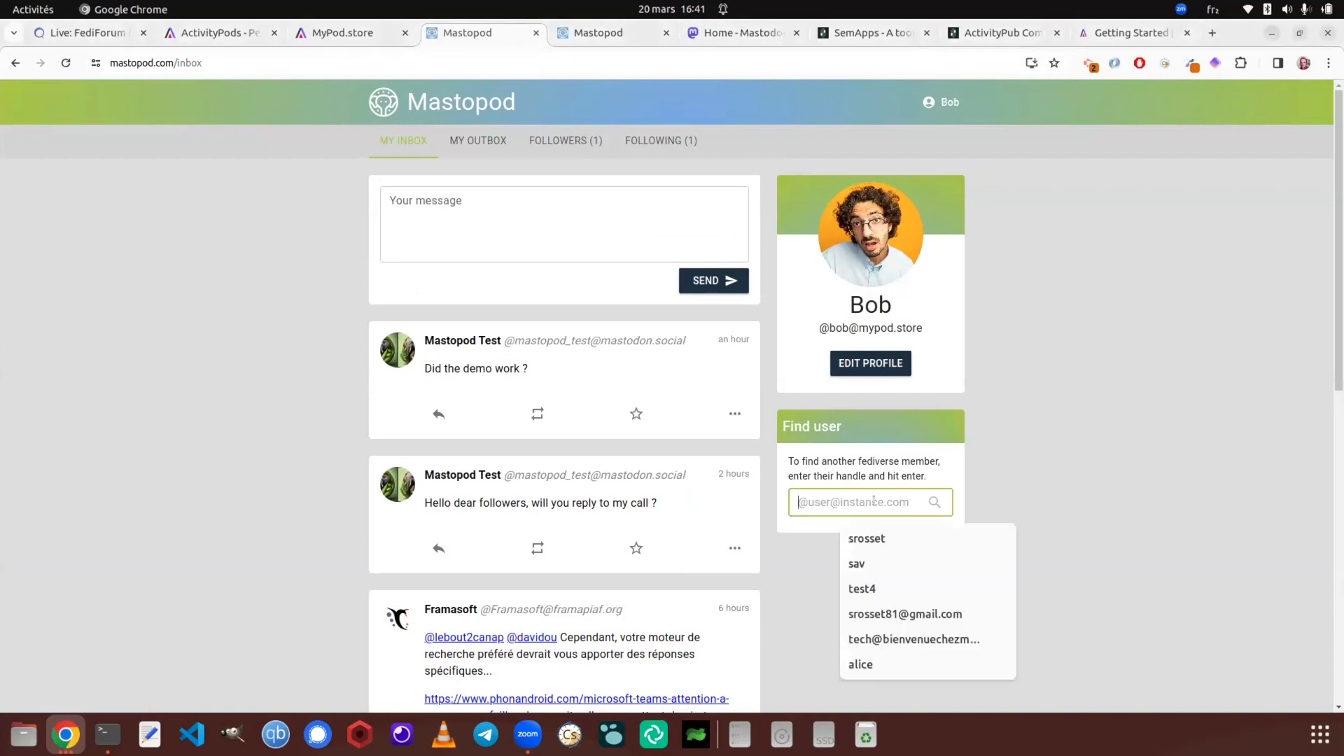
key("ctrl+v")
key("Return")
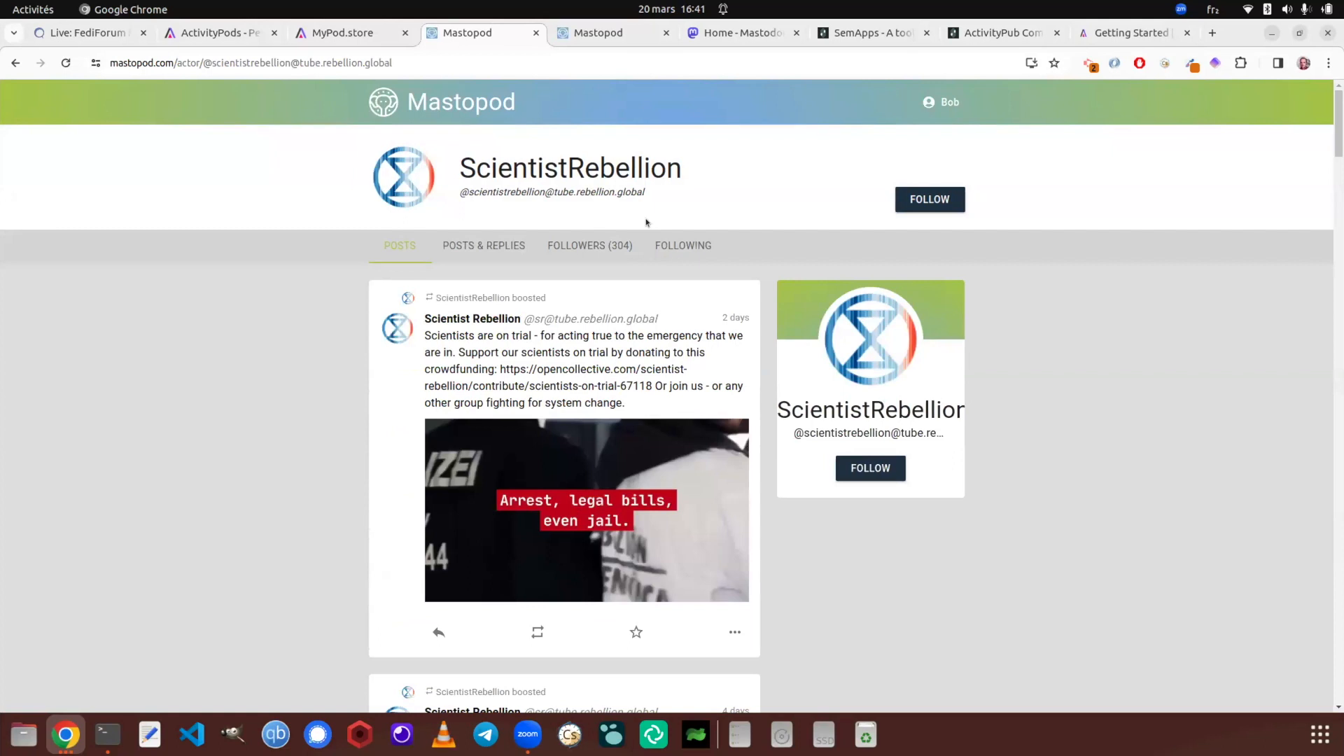
left_click(391, 111)
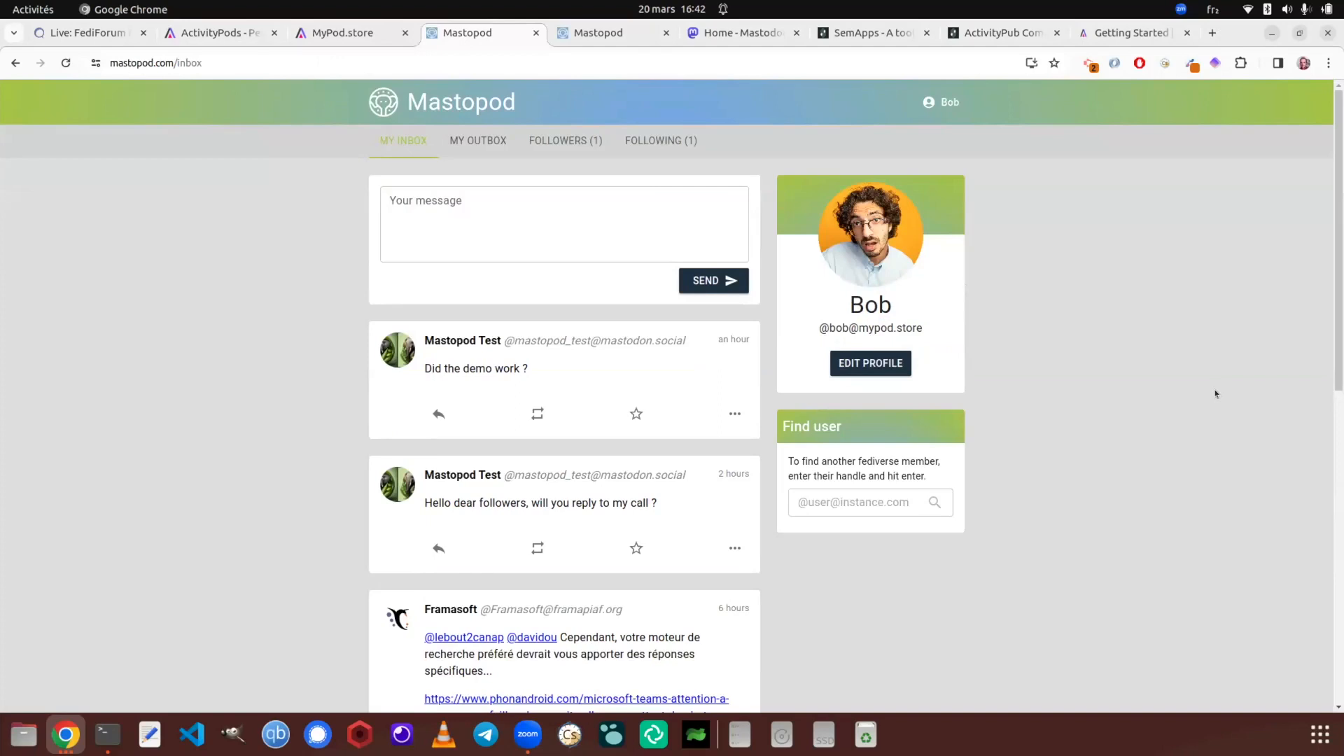
View the SemApps site and look up the useCollection hook in its ActivityPub Components documentation
left_click(847, 30)
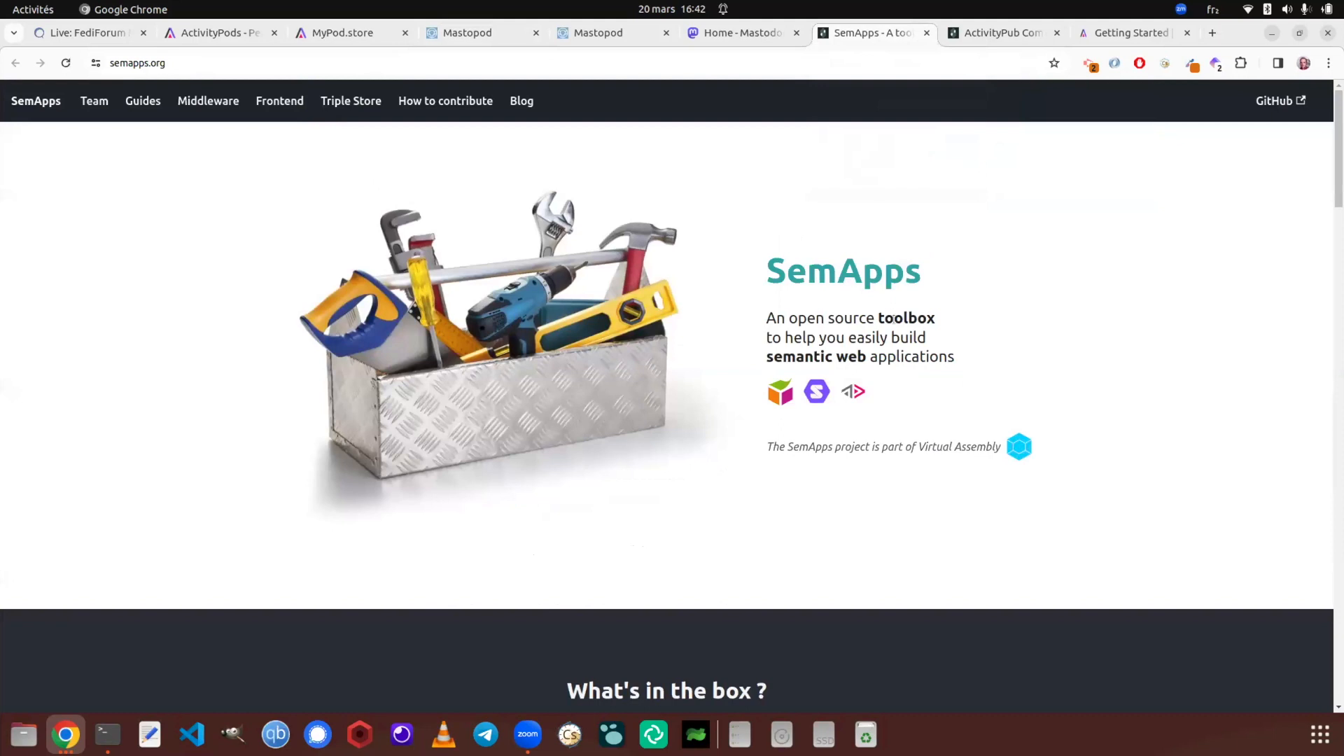
left_click(979, 37)
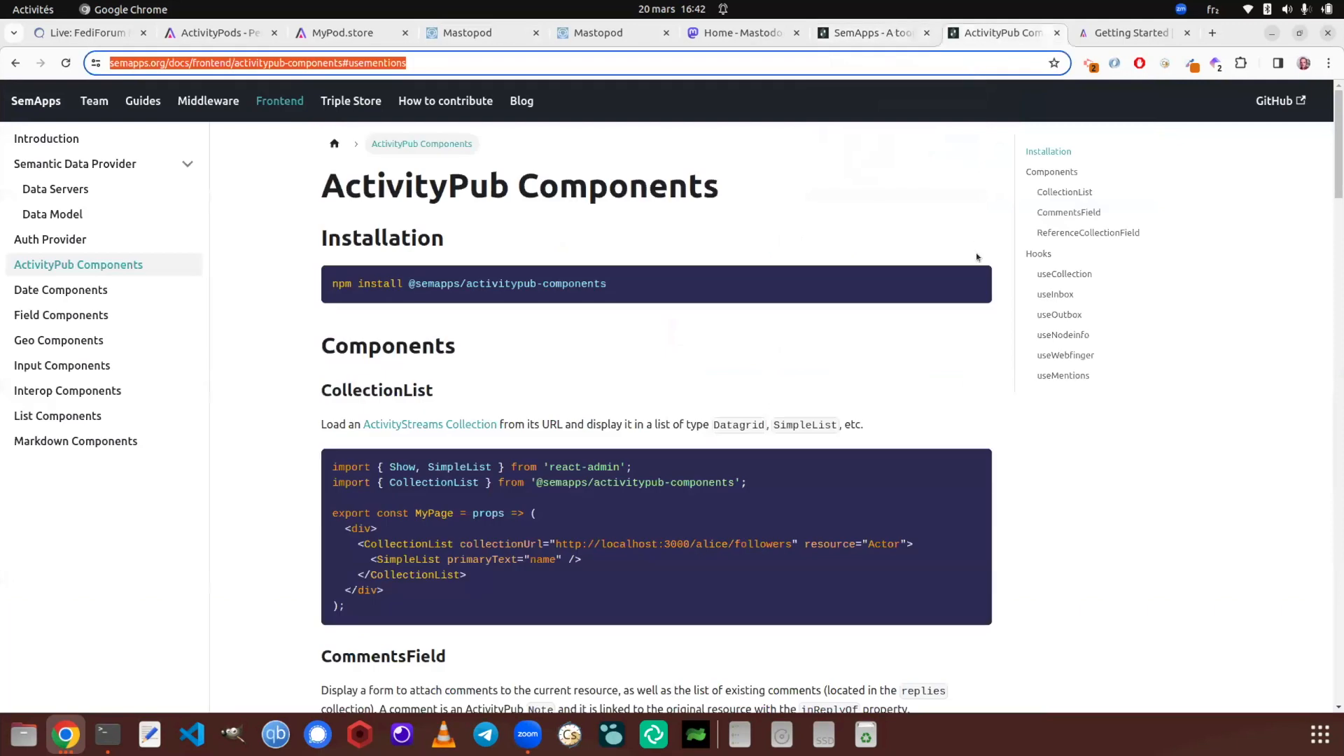
left_click(1044, 271)
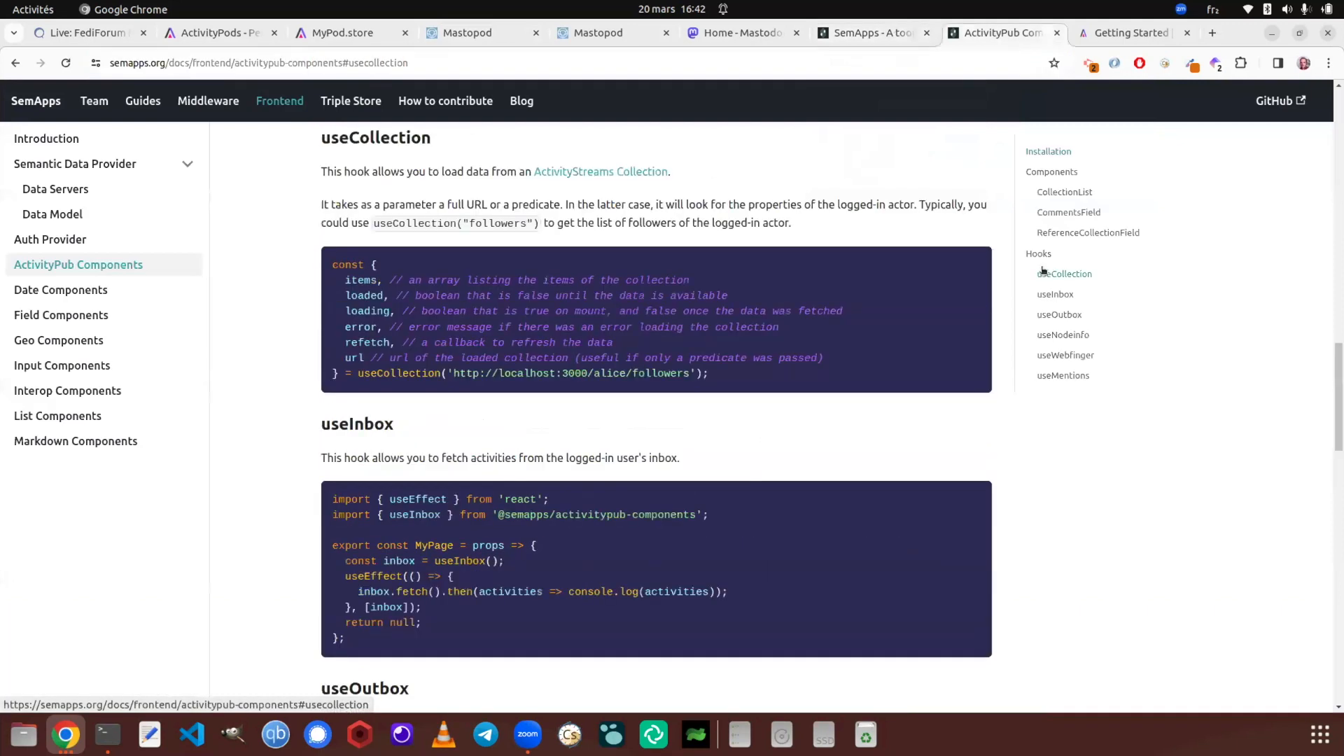
Open the v2 documentation from the ActivityPods site and read the backend guide on application registration
left_click(469, 30)
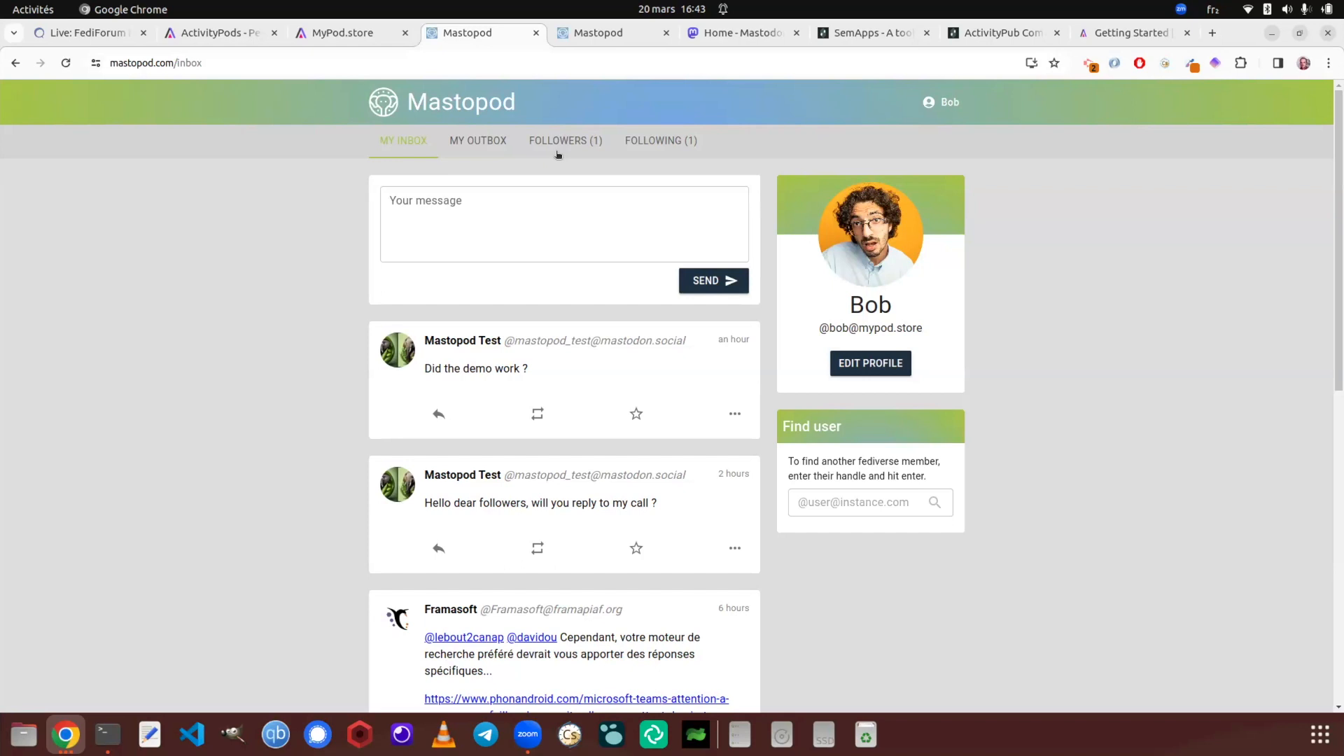
left_click(373, 30)
left_click(253, 33)
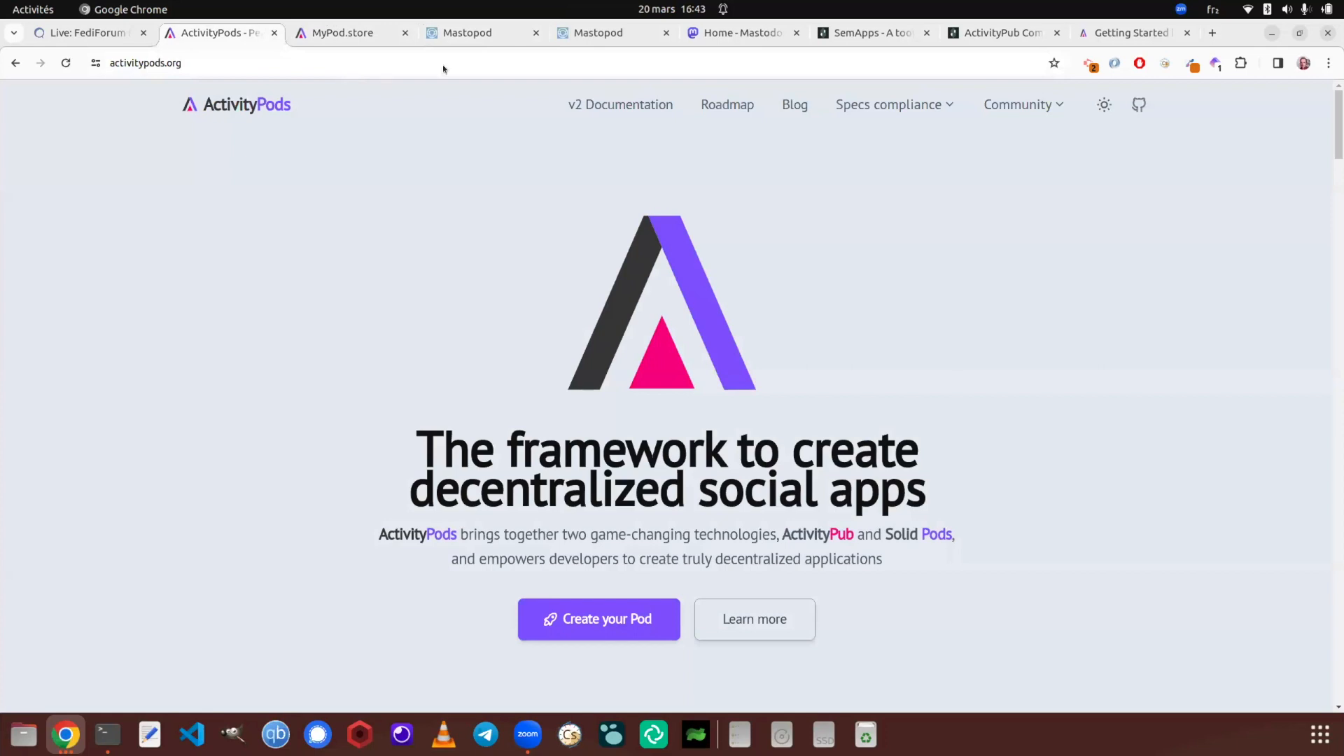
left_click(576, 105)
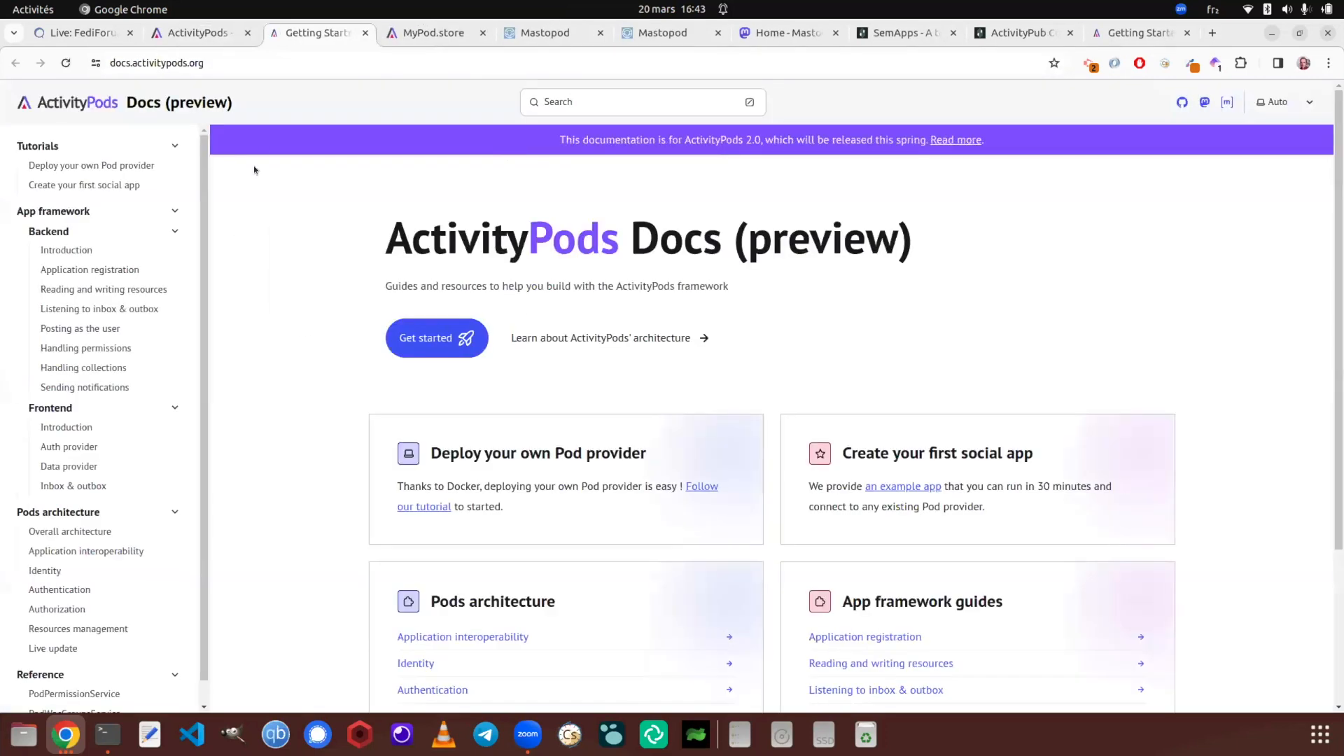
left_click(75, 268)
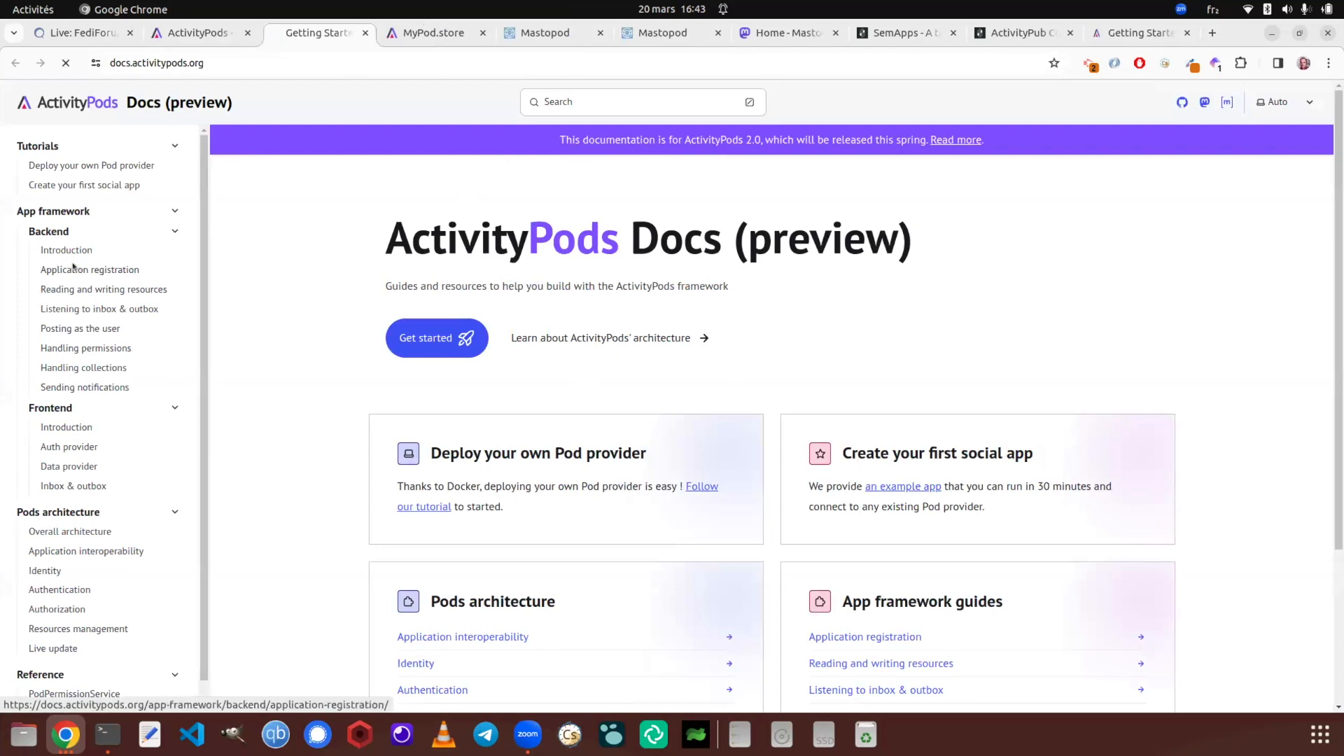
scroll(623, 329, "down", 4)
scroll(616, 336, "up", 4)
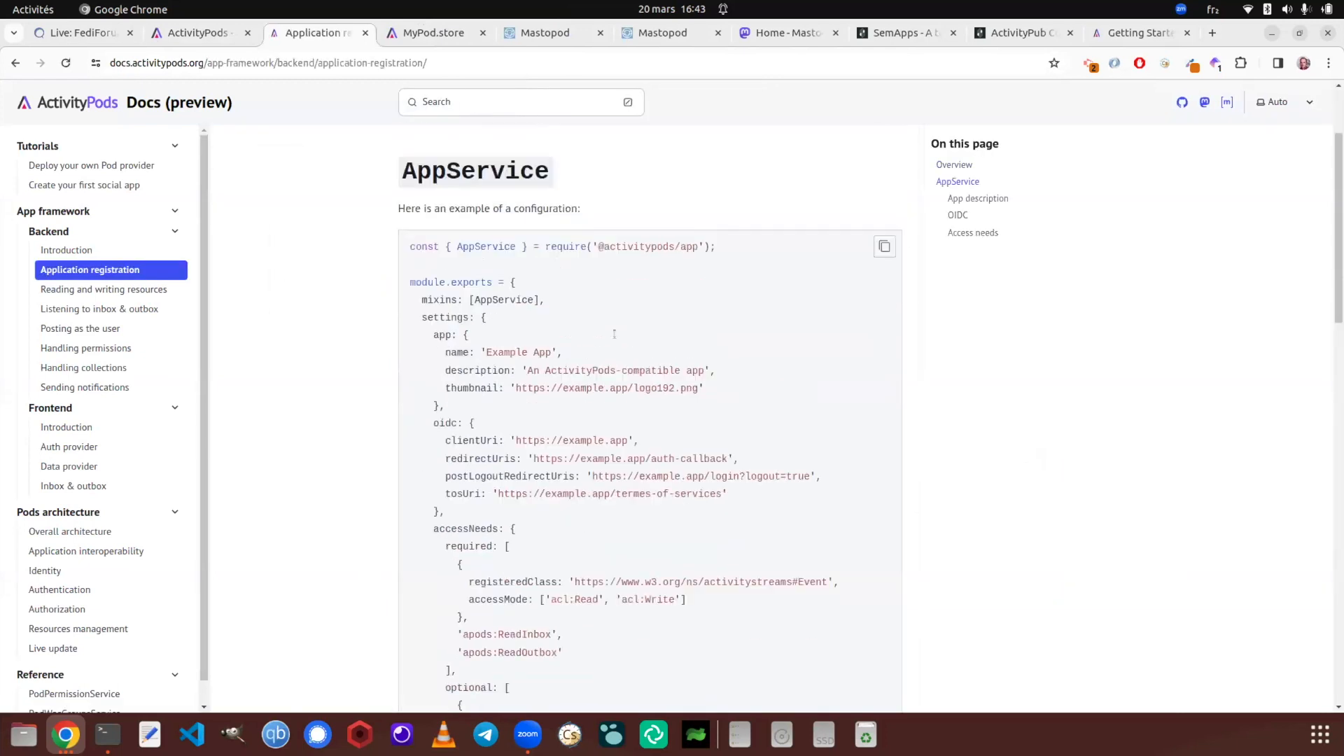